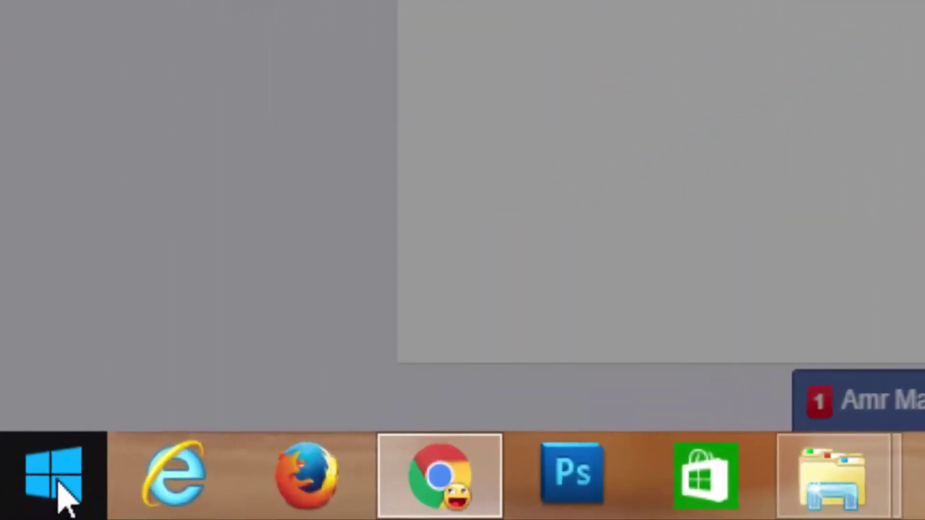
# Open the System Configuration utility by running msconfig
pyautogui.rightClick(19, 511)
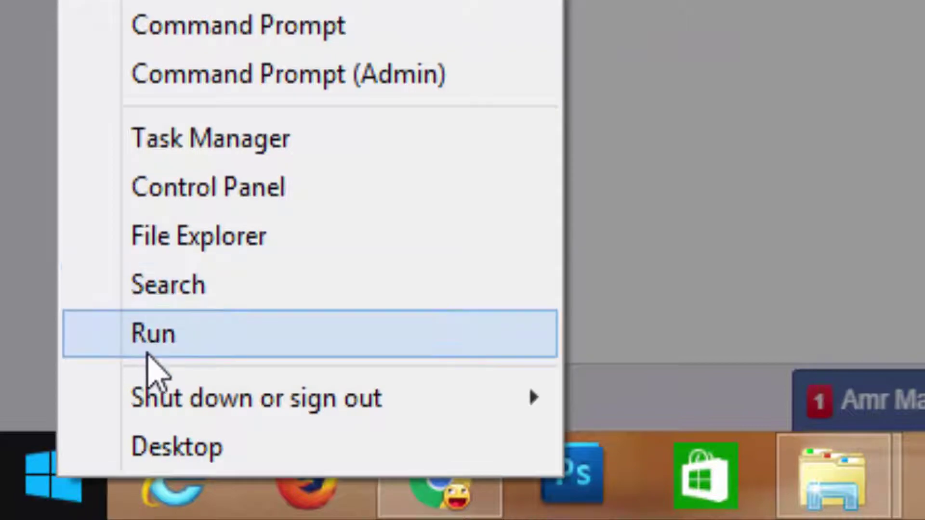
pyautogui.click(152, 351)
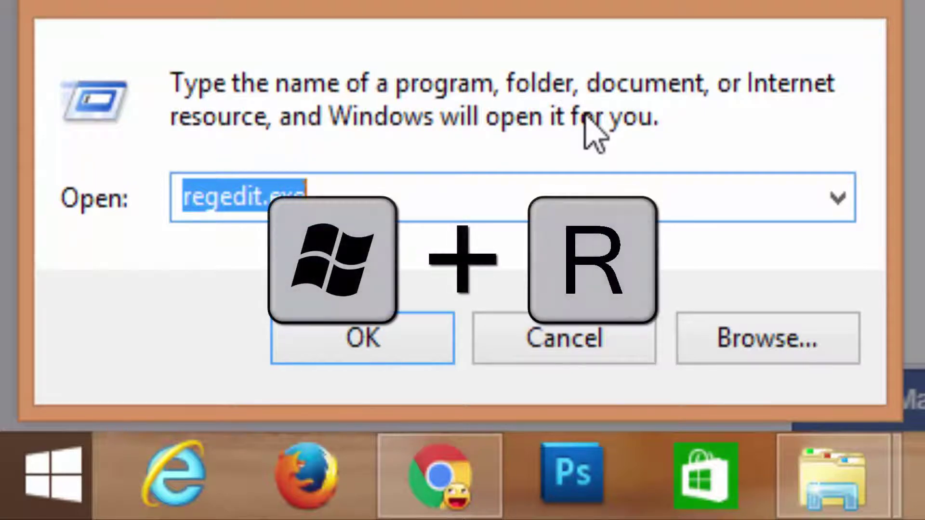
pyautogui.press('BackSpace')
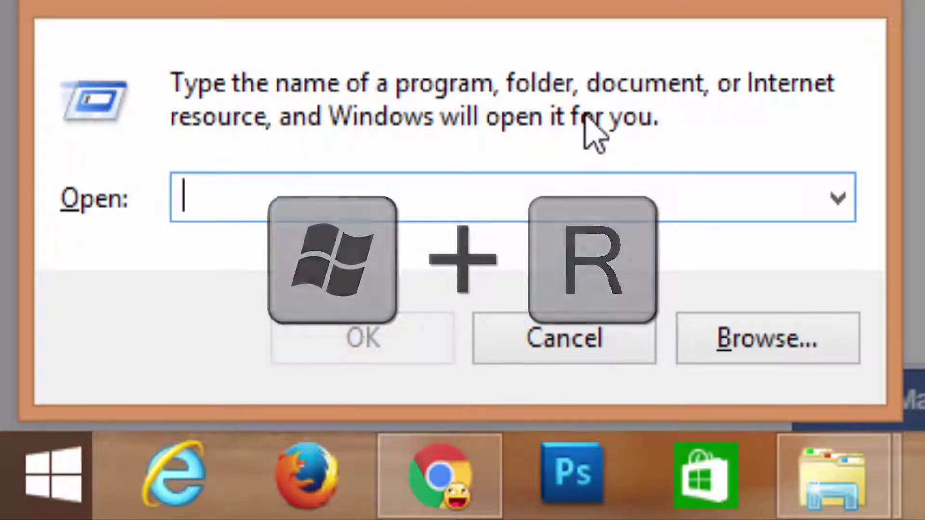
pyautogui.write('ms')
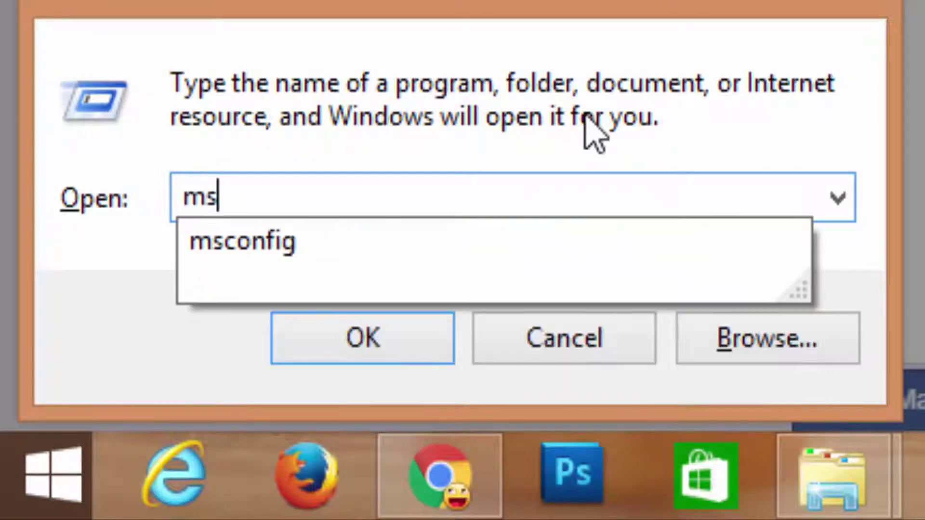
pyautogui.write('co')
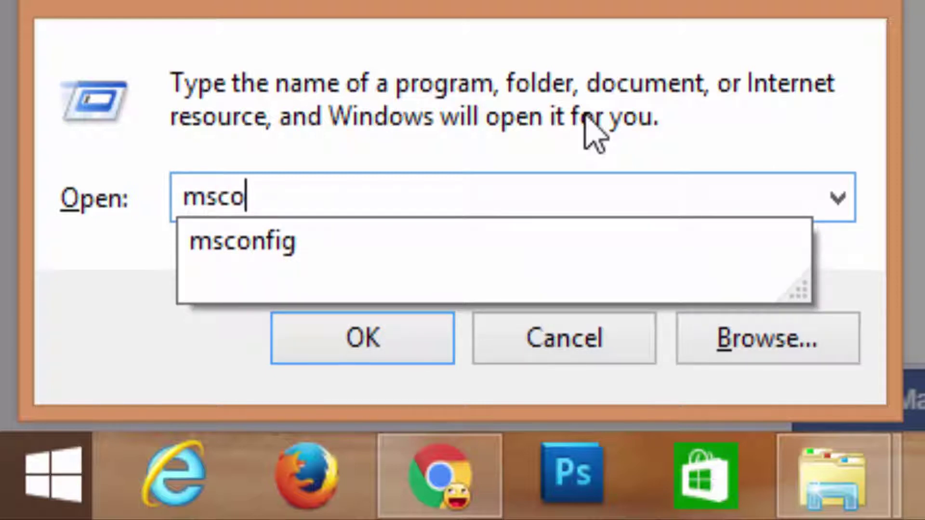
pyautogui.write('nfig')
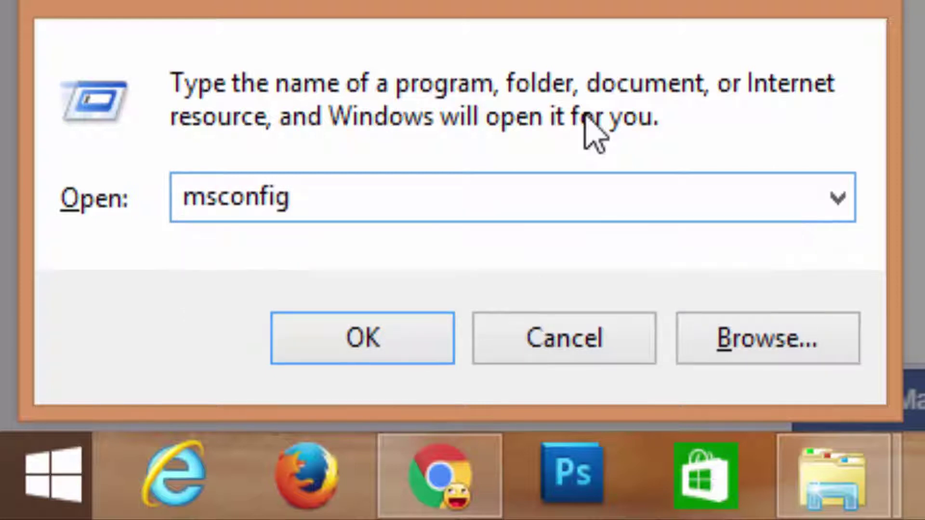
pyautogui.click(402, 339)
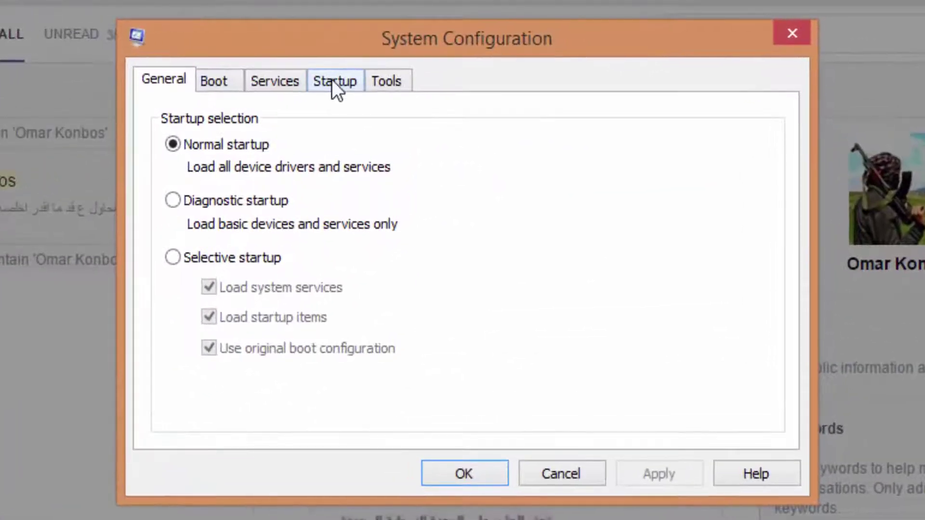
# Open Task Manager's startup list from System Configuration and review the programs' status and startup impact
pyautogui.click(332, 79)
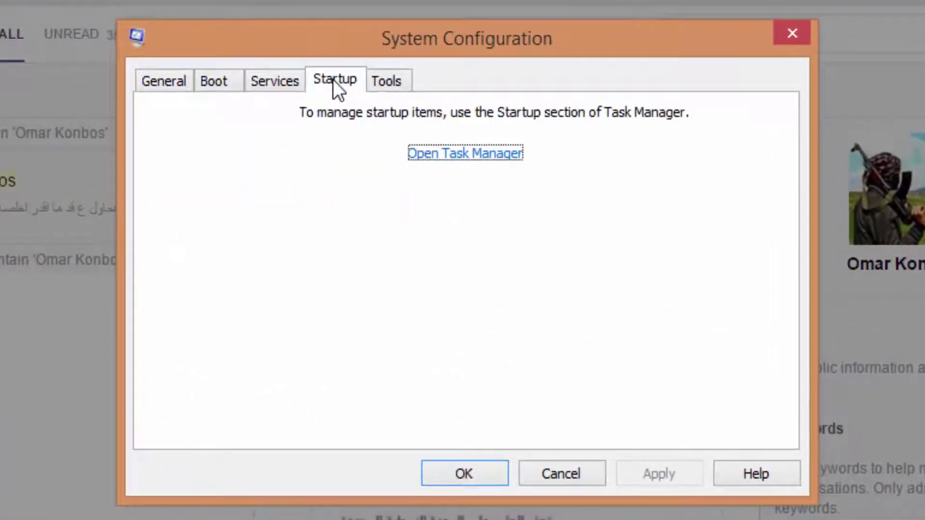
pyautogui.click(453, 155)
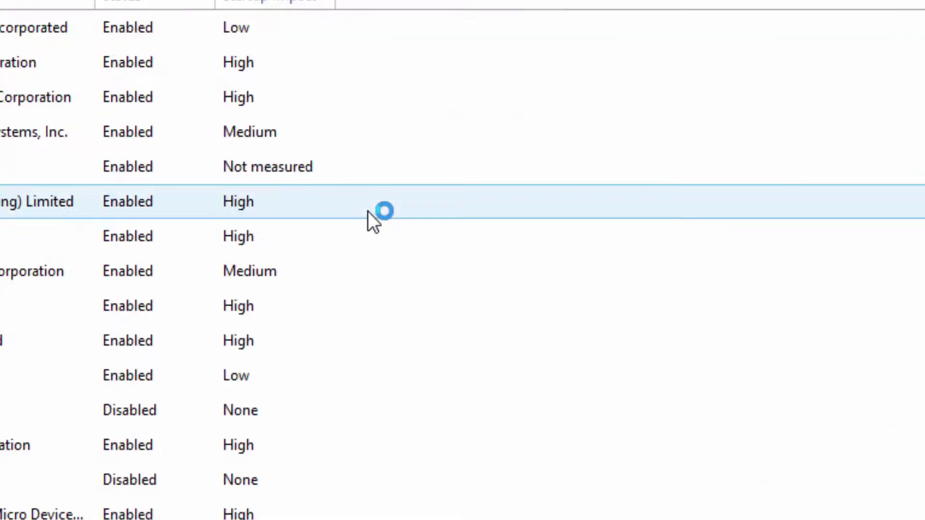
pyautogui.click(107, 181)
pyautogui.scroll(-1, 138, 189)
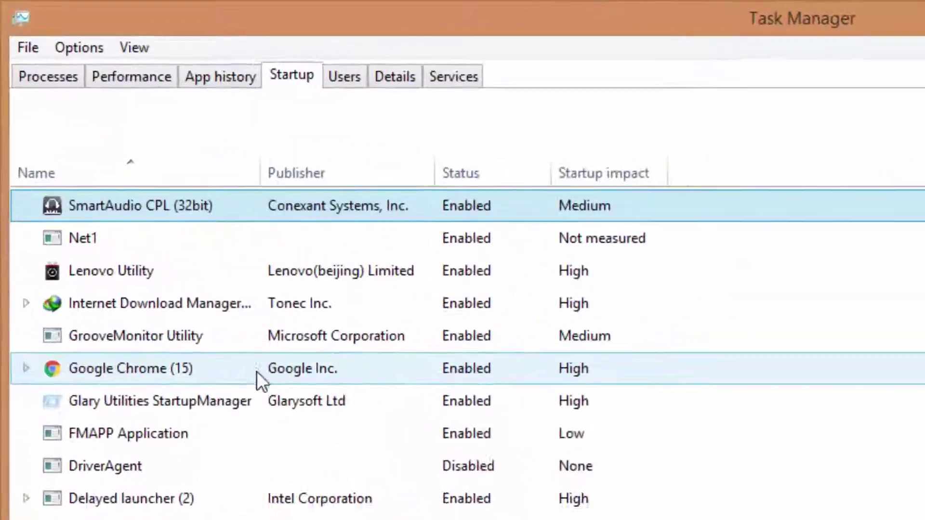
pyautogui.scroll(1, 257, 380)
pyautogui.scroll(-1, 257, 381)
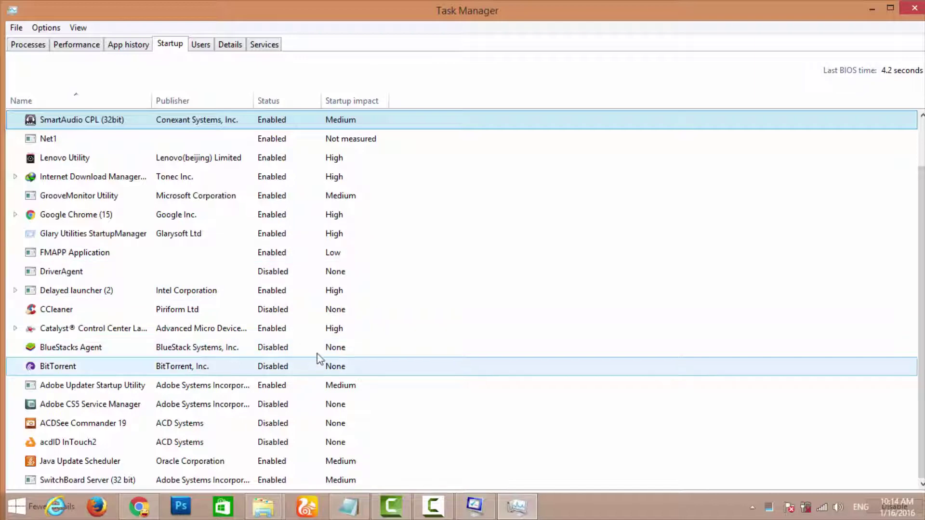
pyautogui.scroll(1, 330, 207)
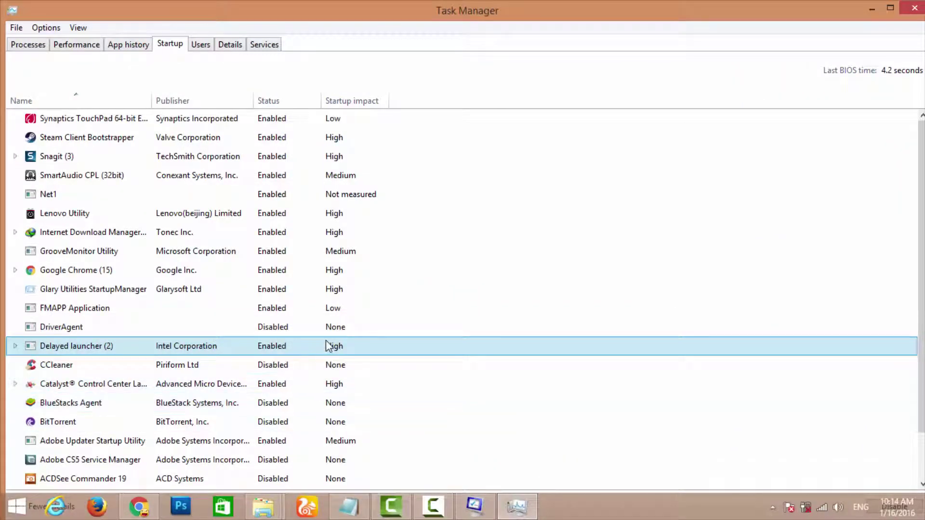
# Disable BitTorrent in the list of startup programs
pyautogui.scroll(-1, 270, 366)
pyautogui.click(58, 372)
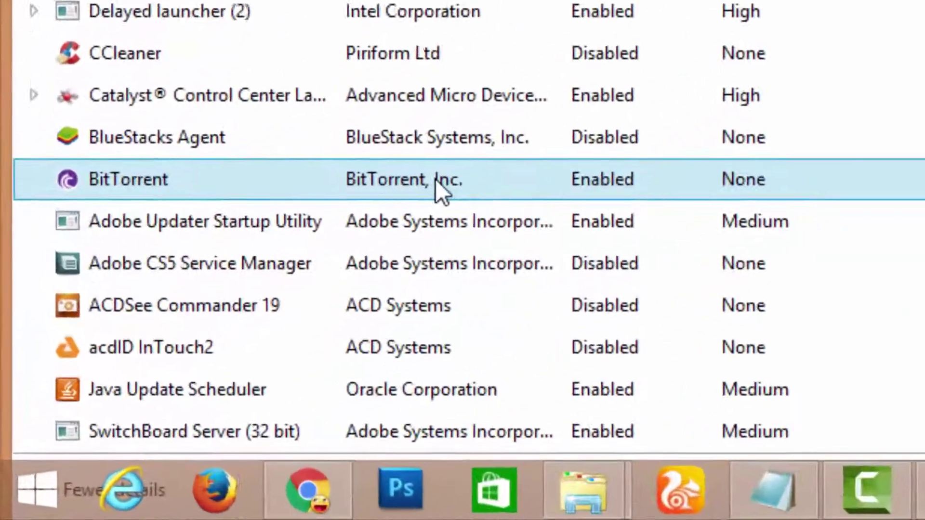
pyautogui.rightClick(197, 367)
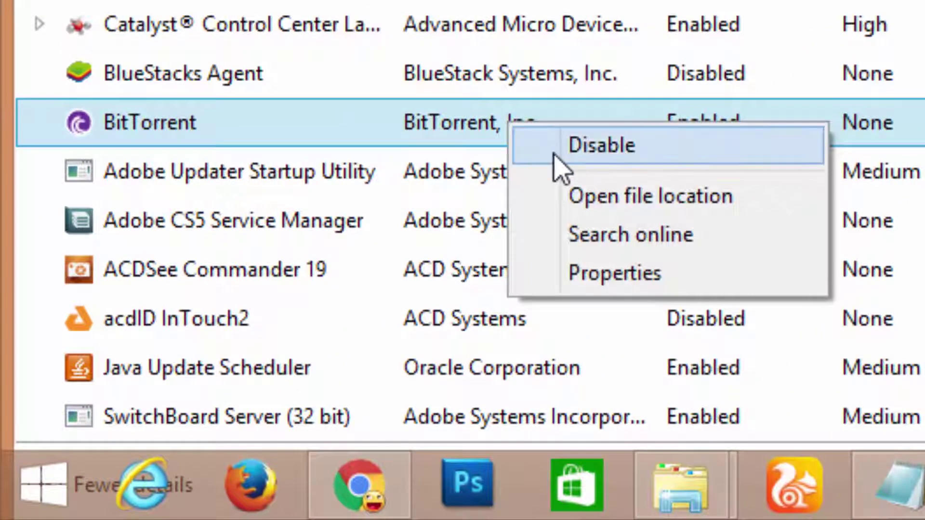
pyautogui.click(703, 144)
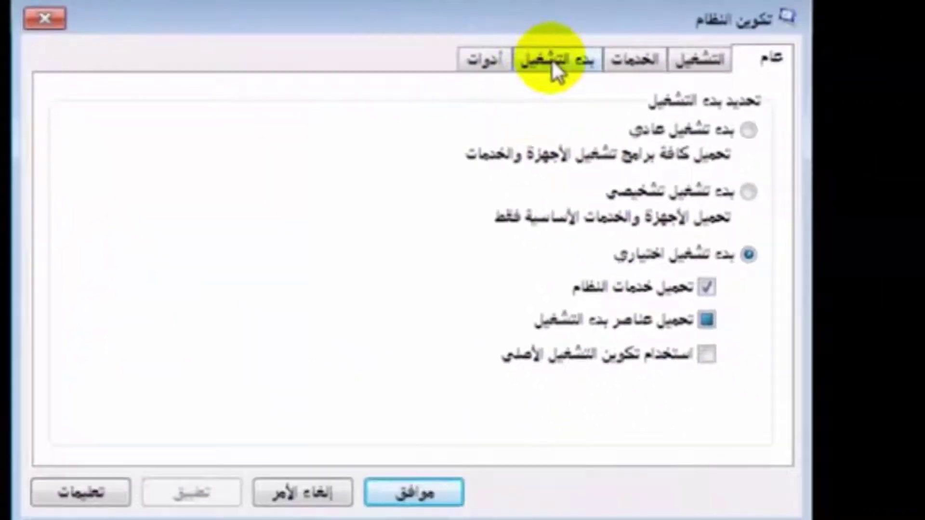
# Display the startup items in the Arabic System Configuration window and uncheck the Pokki entry
pyautogui.click(780, 86)
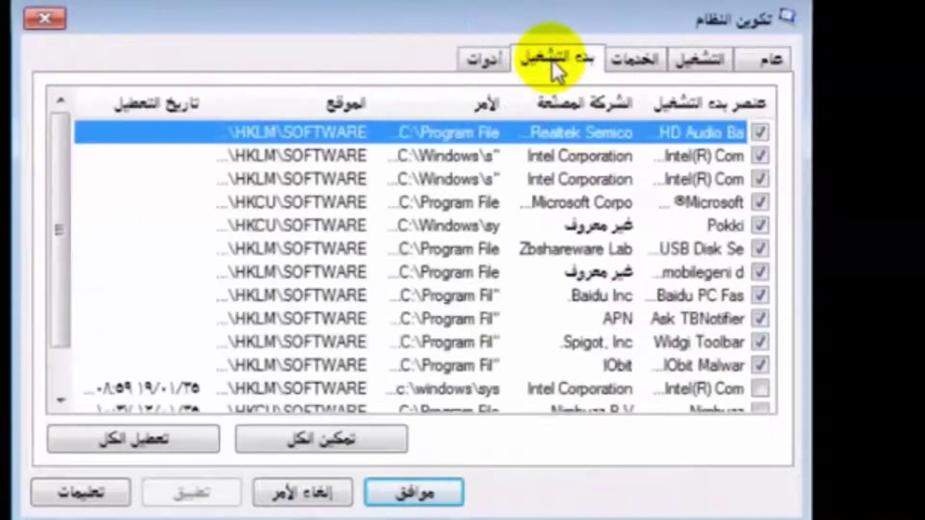
pyautogui.click(771, 61)
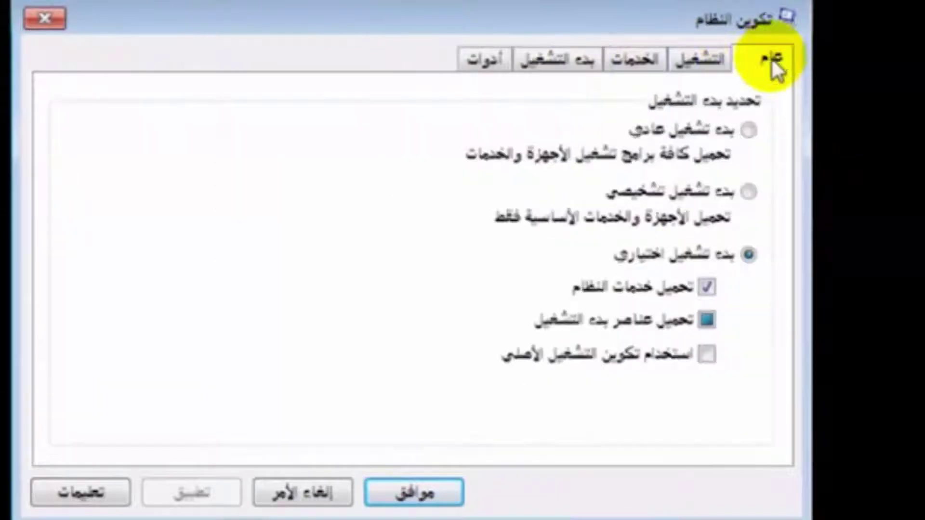
pyautogui.click(557, 59)
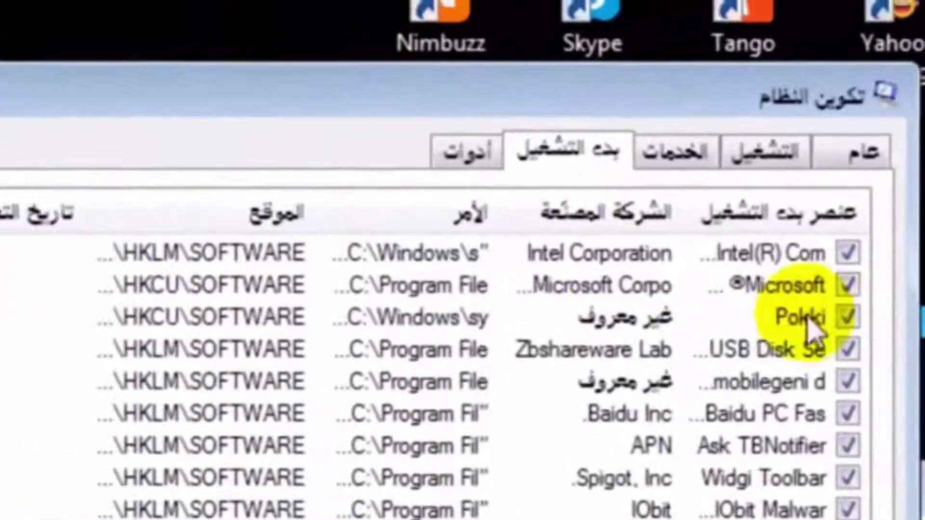
pyautogui.click(809, 316)
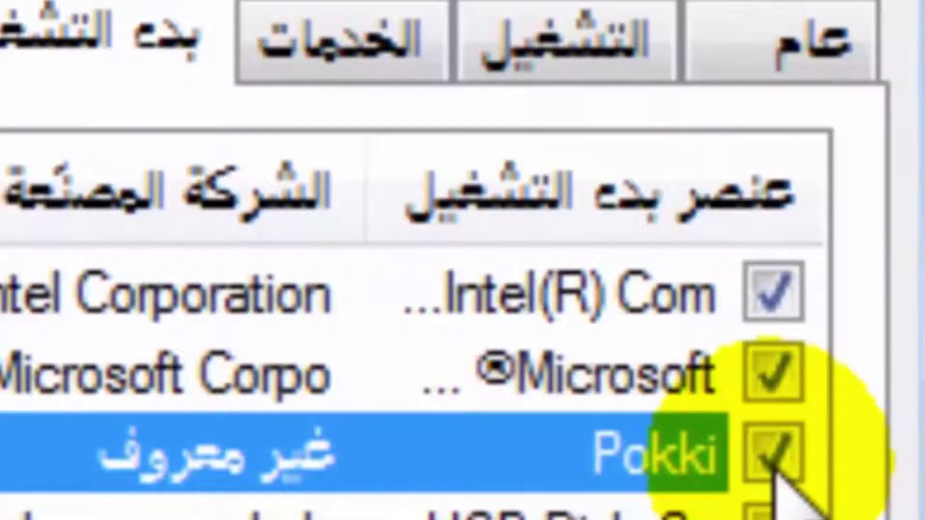
pyautogui.click(796, 292)
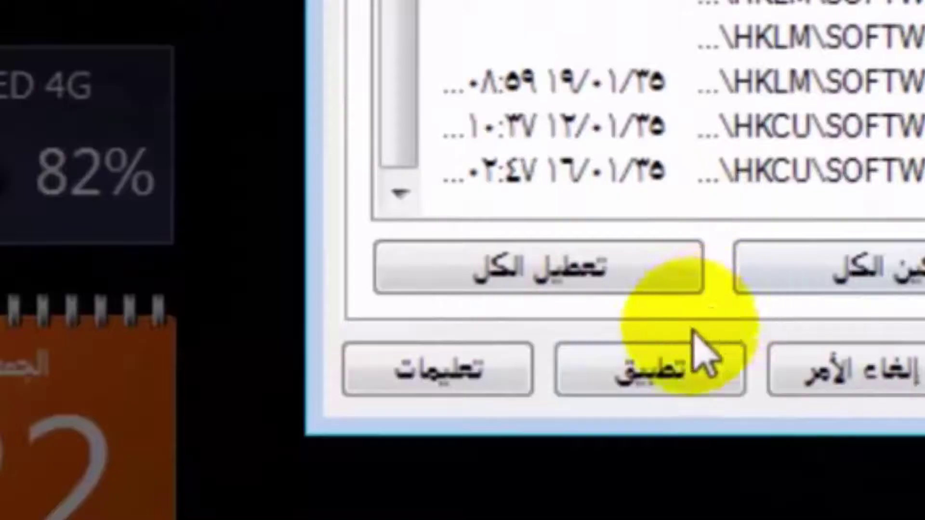
# Apply the startup changes, exit System Configuration without restarting, and dismiss the Pokki message
pyautogui.click(323, 494)
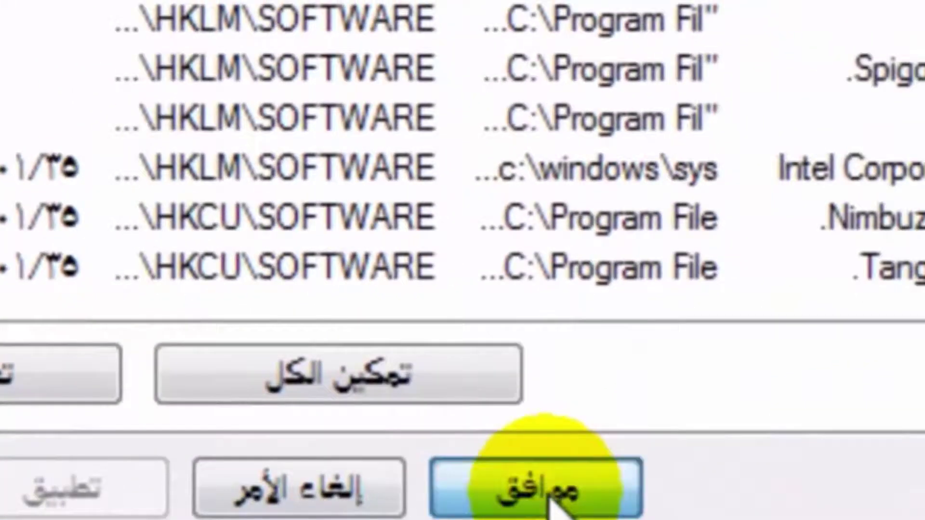
pyautogui.click(881, 426)
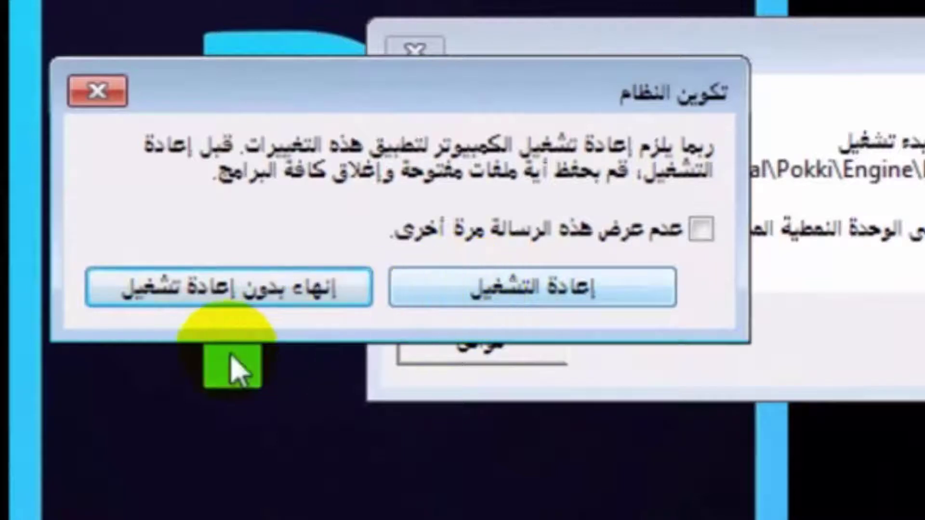
pyautogui.click(294, 289)
pyautogui.click(529, 352)
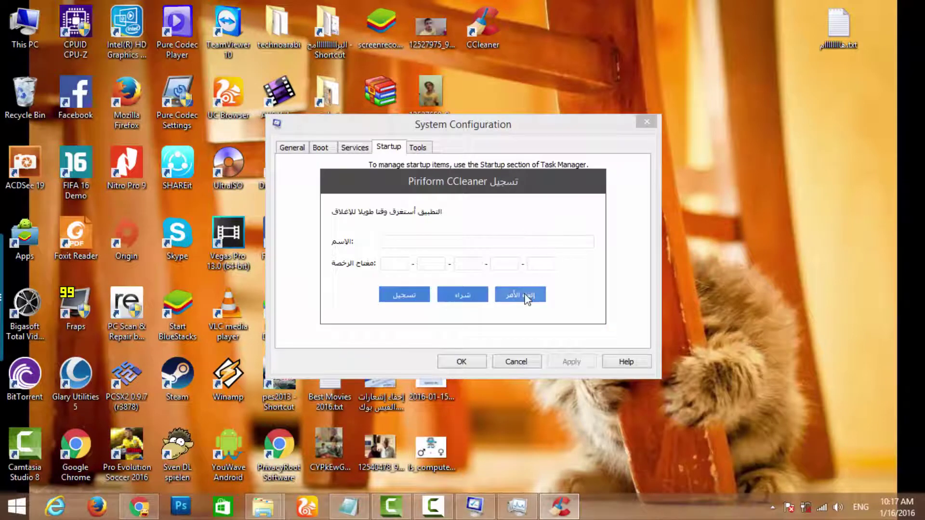
# Dismiss the CCleaner registration prompt and open the startup programs list among its tools
pyautogui.click(527, 297)
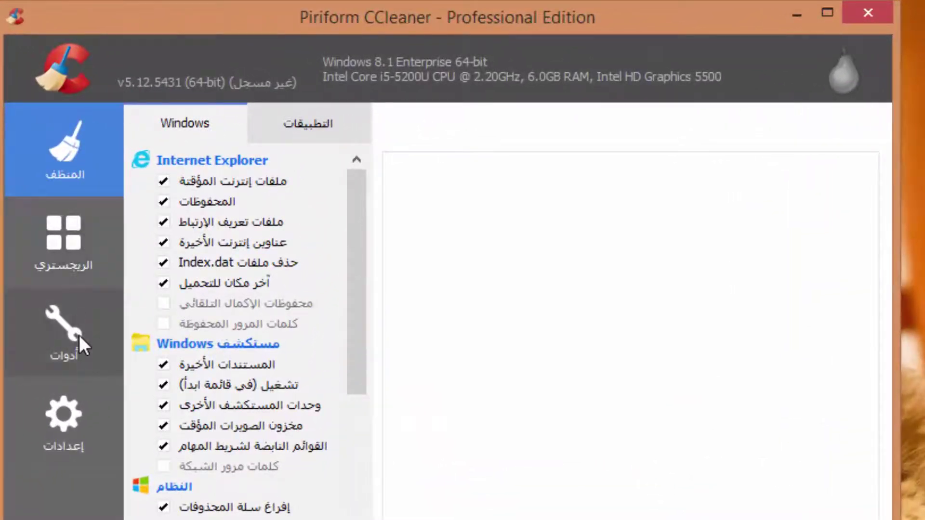
pyautogui.click(77, 334)
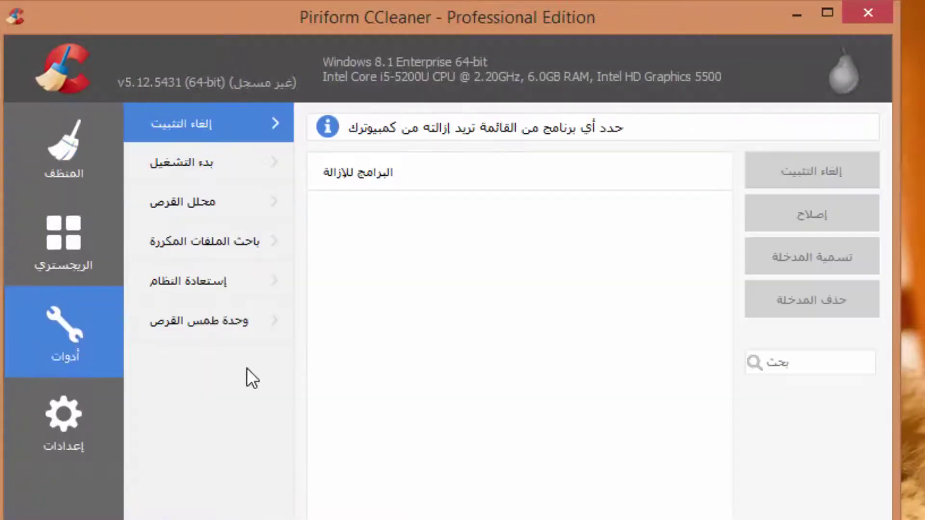
pyautogui.click(203, 163)
# Look through CCleaner's Windows startup entries and file paths, and view the available actions for the fmapp.exe entry
pyautogui.moveTo(721, 254); pyautogui.dragTo(741, 426)
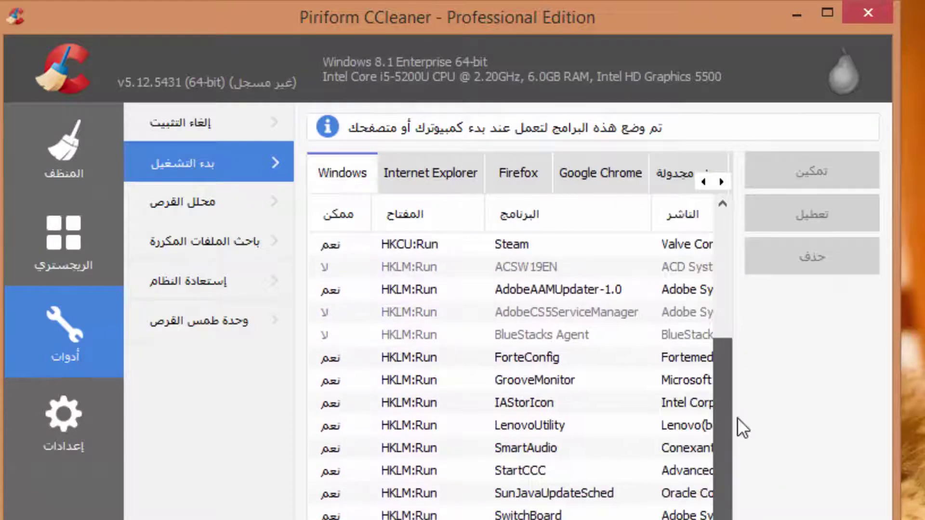
pyautogui.doubleClick(585, 10)
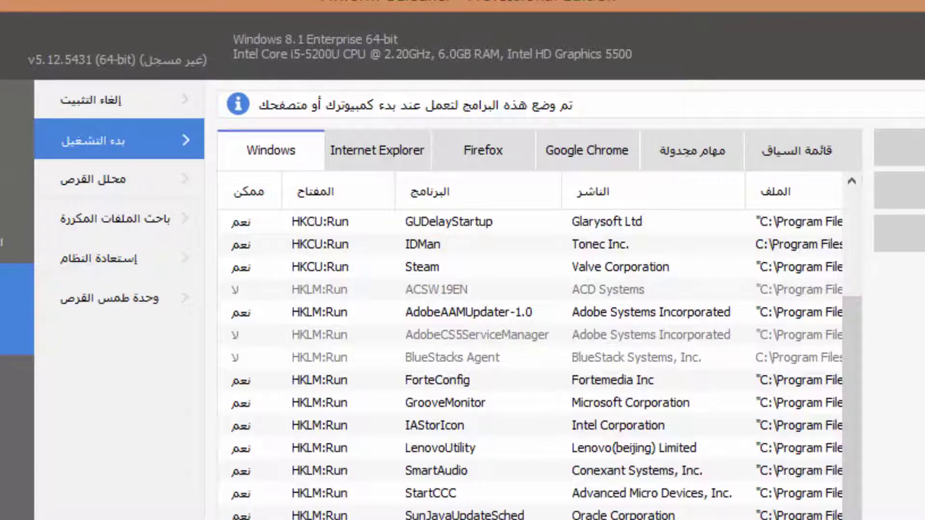
pyautogui.hscroll(6, 462, 516)
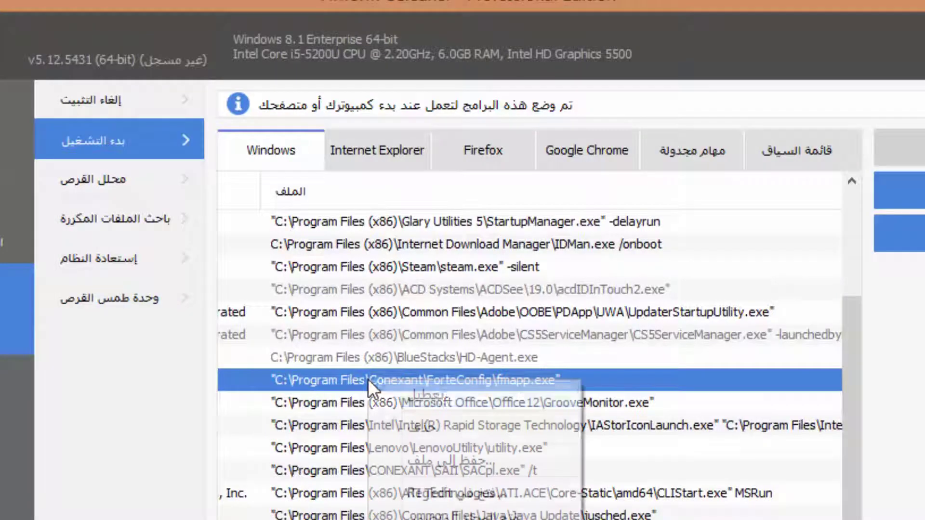
pyautogui.rightClick(368, 379)
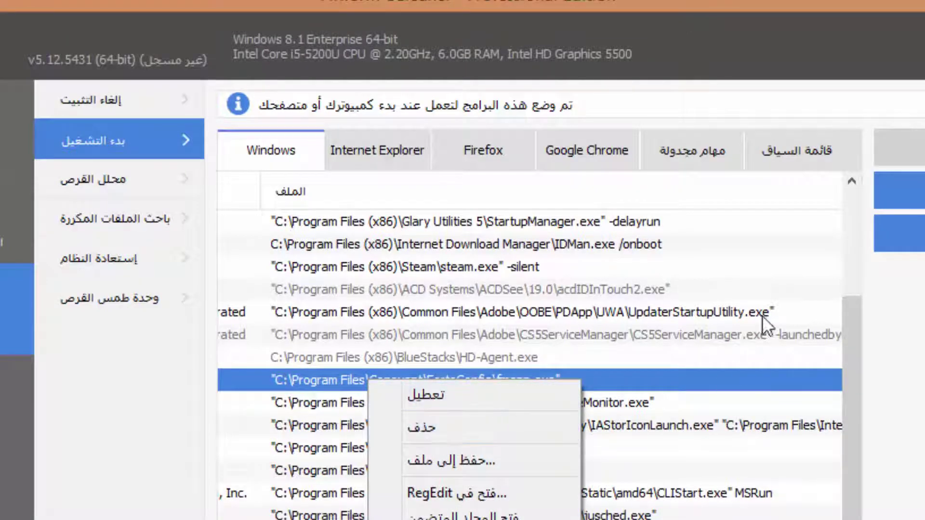
pyautogui.click(536, 363)
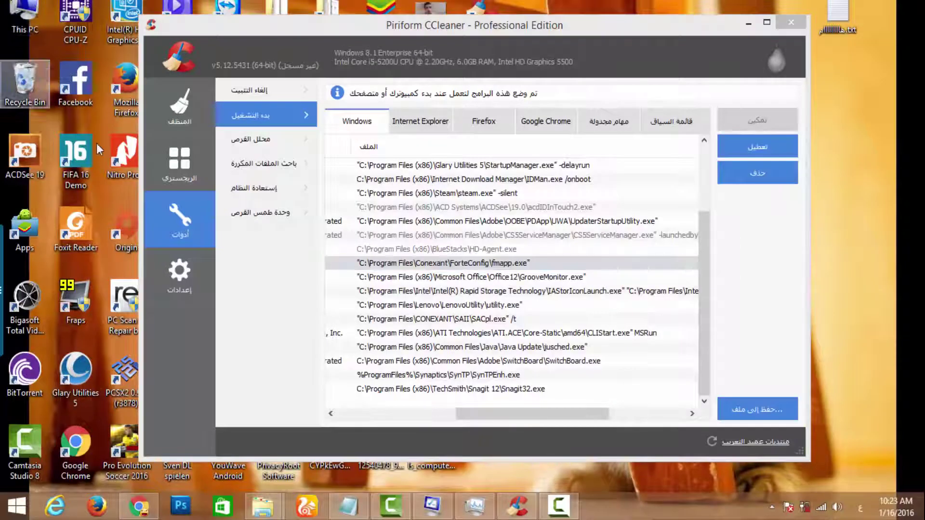
# Open Administrative Tools from the Control Panel reached through This PC, with the items shown as large icons
pyautogui.doubleClick(24, 29)
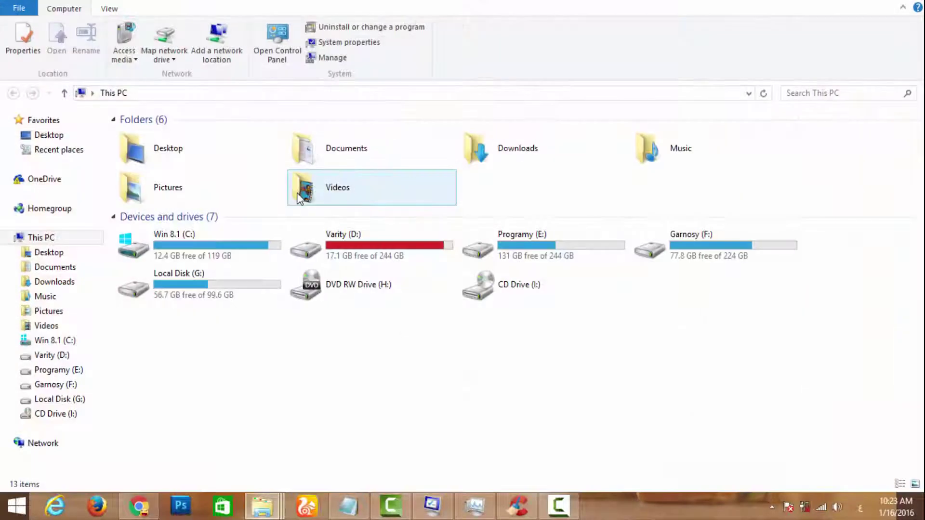
pyautogui.click(282, 51)
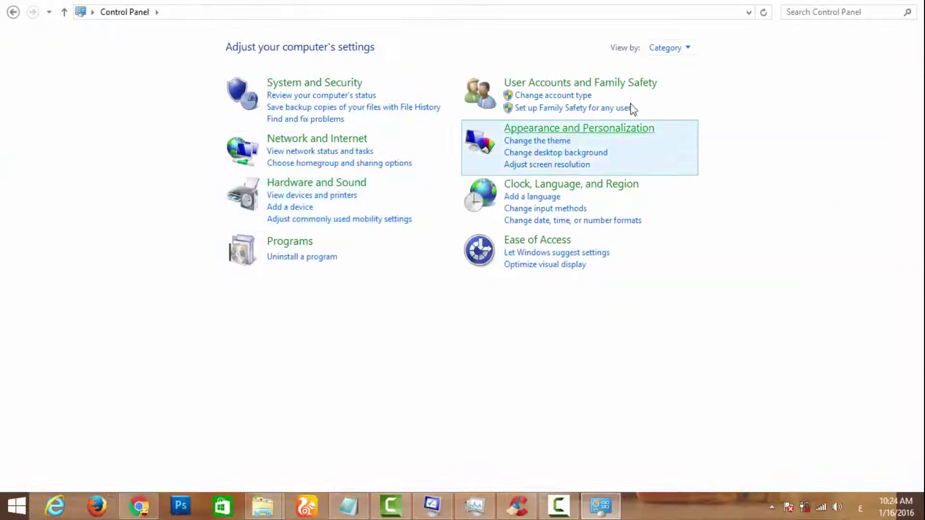
pyautogui.click(686, 50)
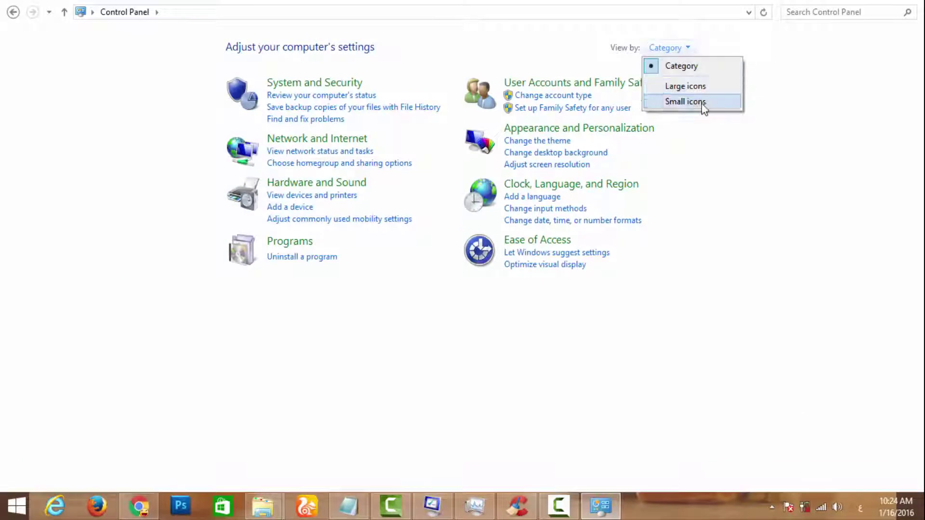
pyautogui.click(686, 86)
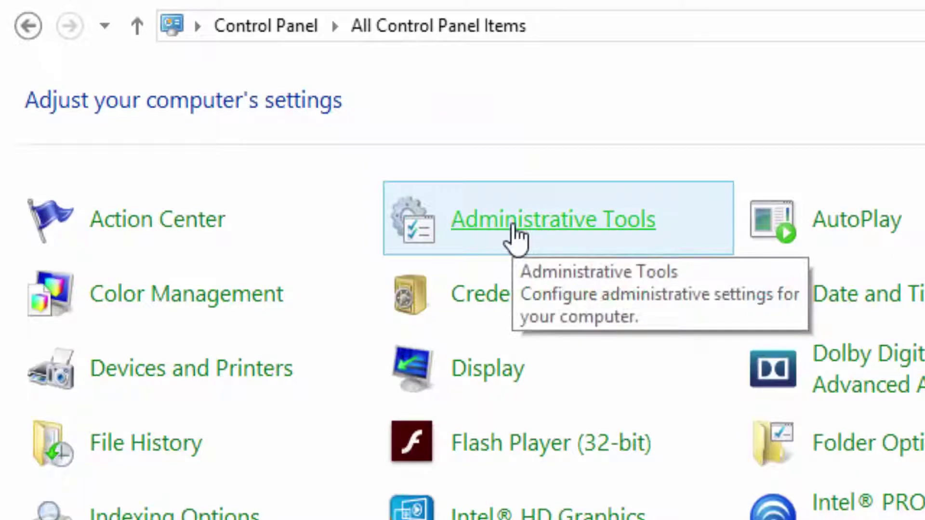
pyautogui.click(515, 236)
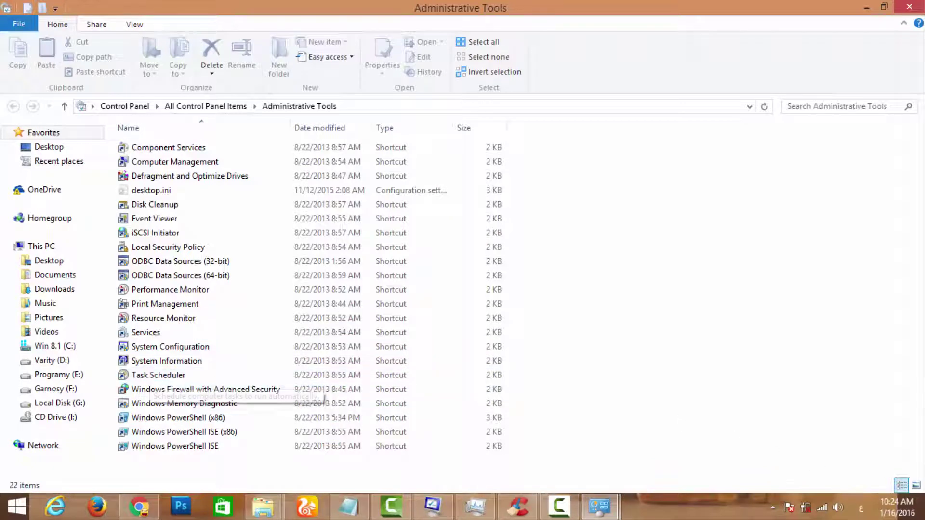
# Show Administrative Tools as large icons, and open Task Scheduler at its Task Scheduler Library
pyautogui.click(916, 485)
pyautogui.click(529, 270)
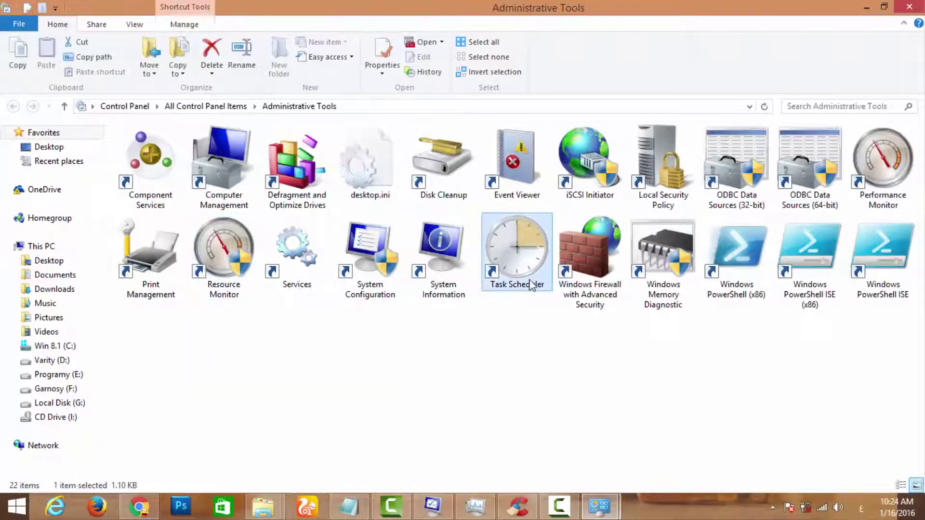
pyautogui.doubleClick(529, 260)
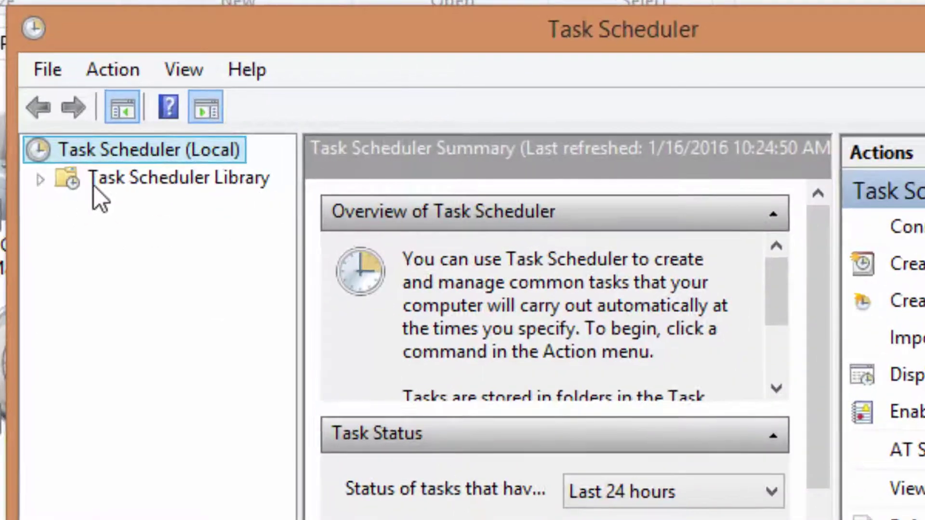
pyautogui.click(108, 179)
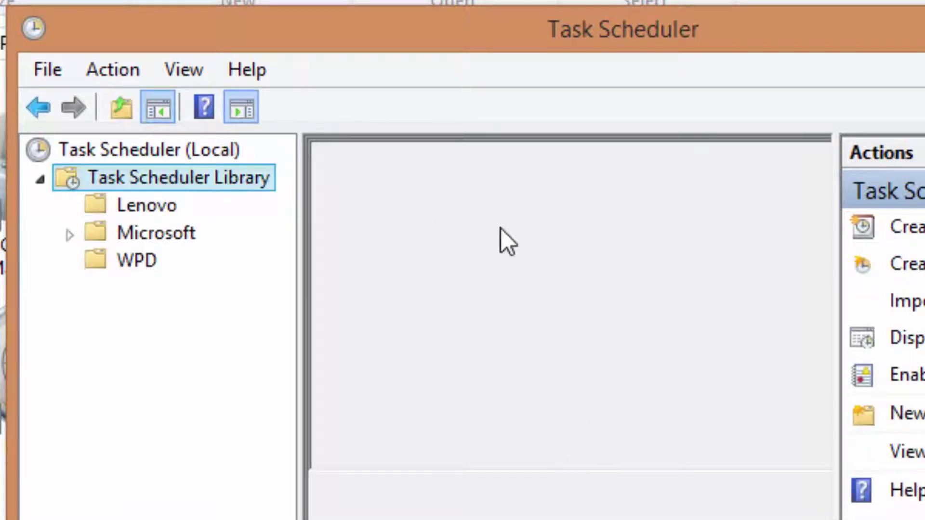
# Find the CCleanerSkipUAC task in the library and open its properties to view the actions it runs
pyautogui.click(469, 228)
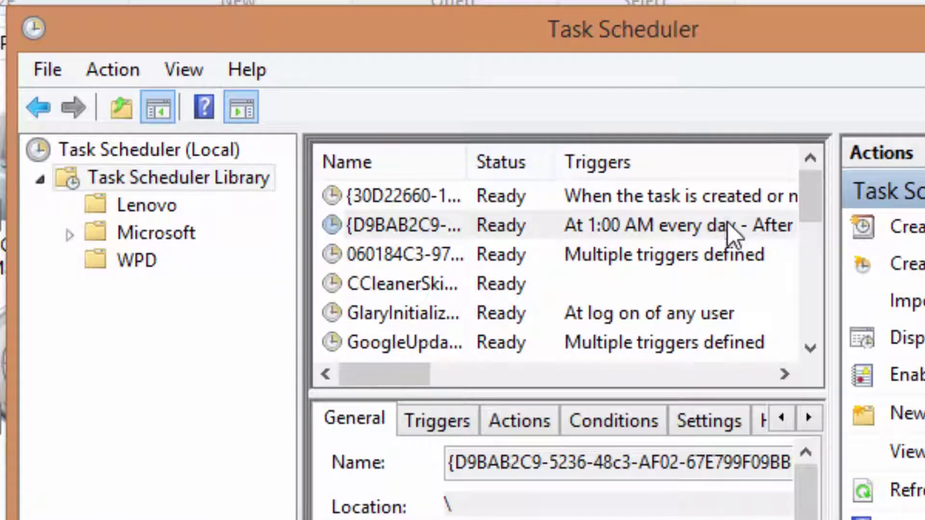
pyautogui.moveTo(804, 203); pyautogui.dragTo(832, 220)
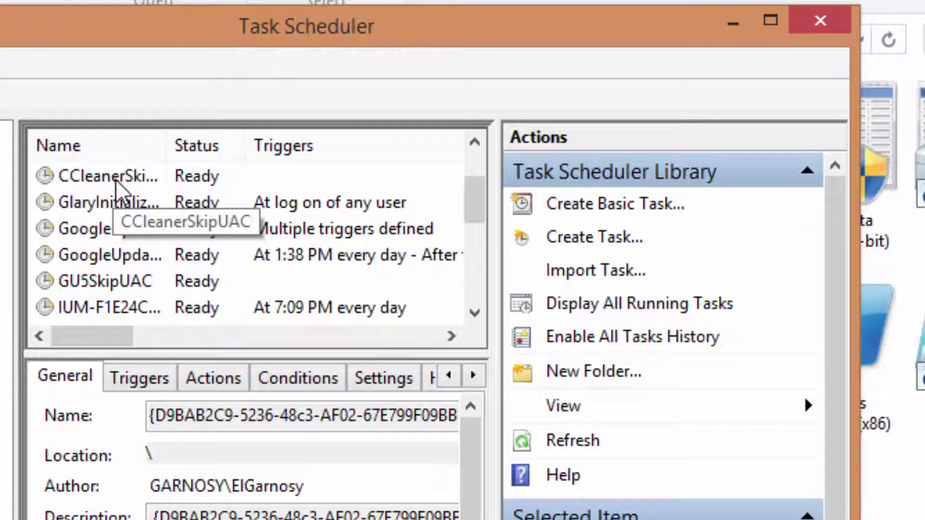
pyautogui.click(96, 182)
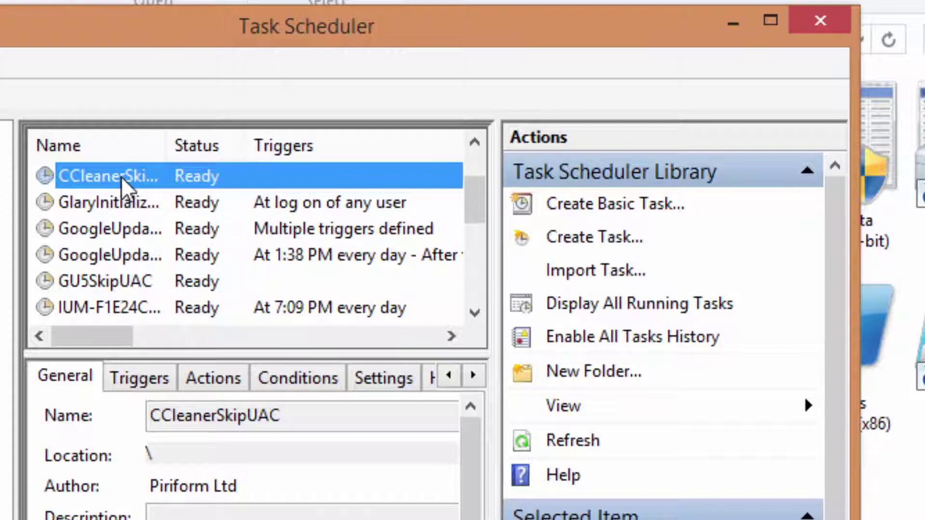
pyautogui.doubleClick(122, 178)
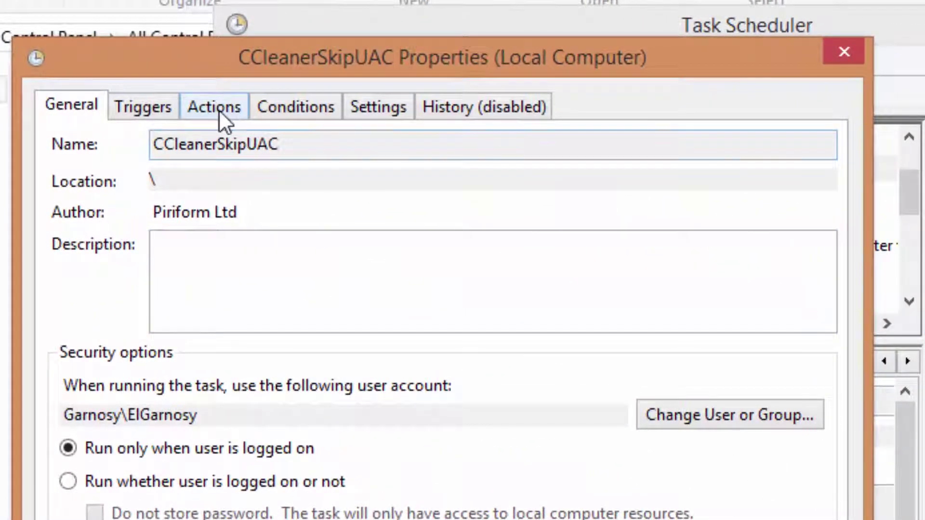
pyautogui.click(218, 109)
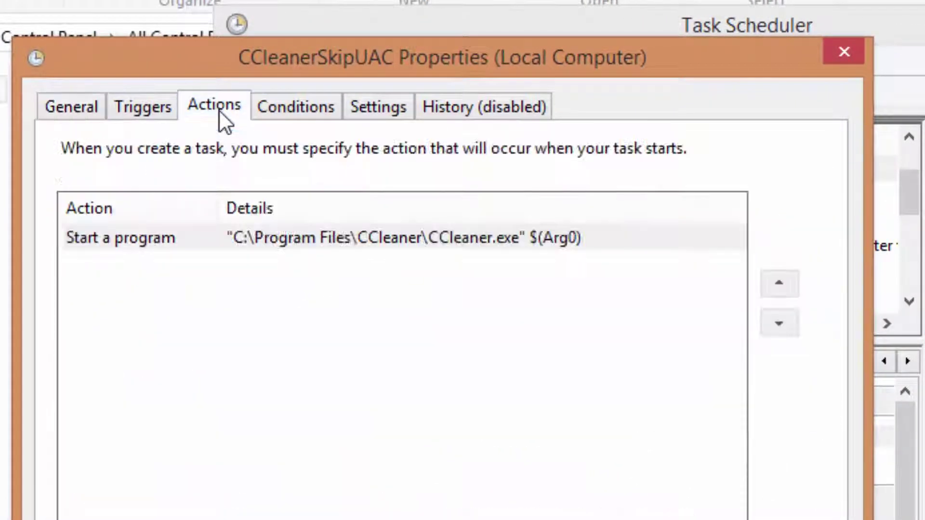
# Try clearing the optional arguments of the CCleanerSkipUAC task's Start a program action, and discard the edit
pyautogui.click(205, 237)
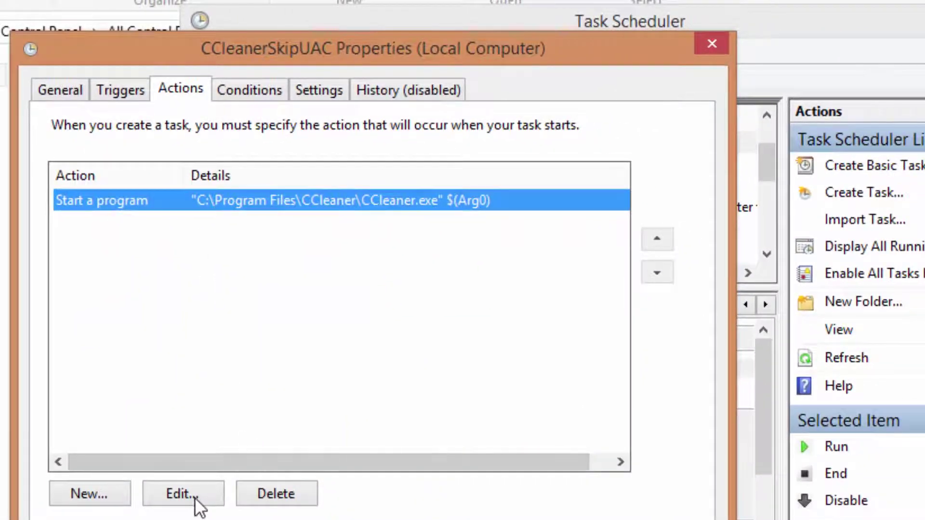
pyautogui.click(194, 497)
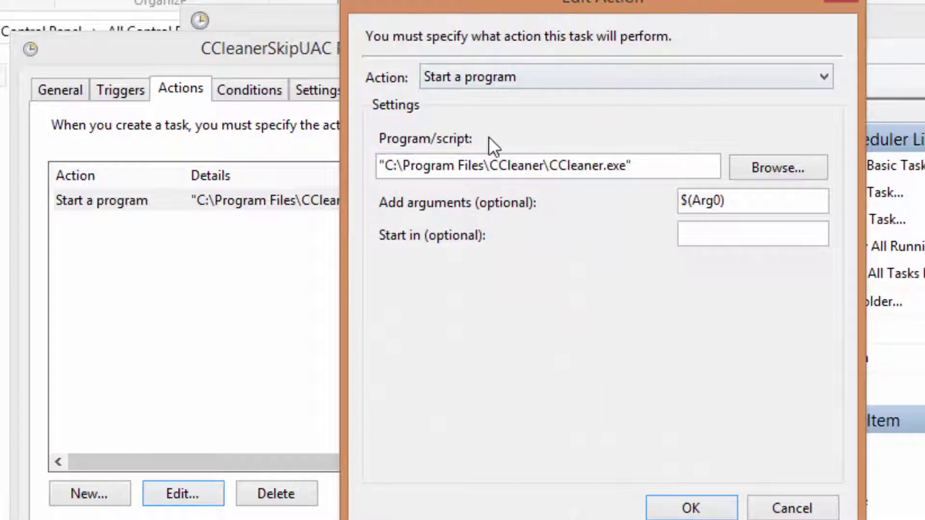
pyautogui.press('Tab')
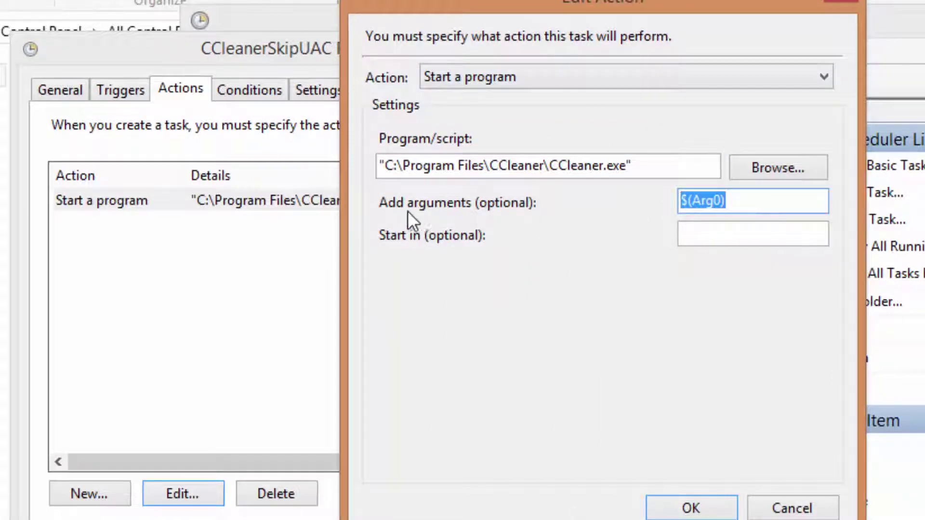
pyautogui.click(756, 201)
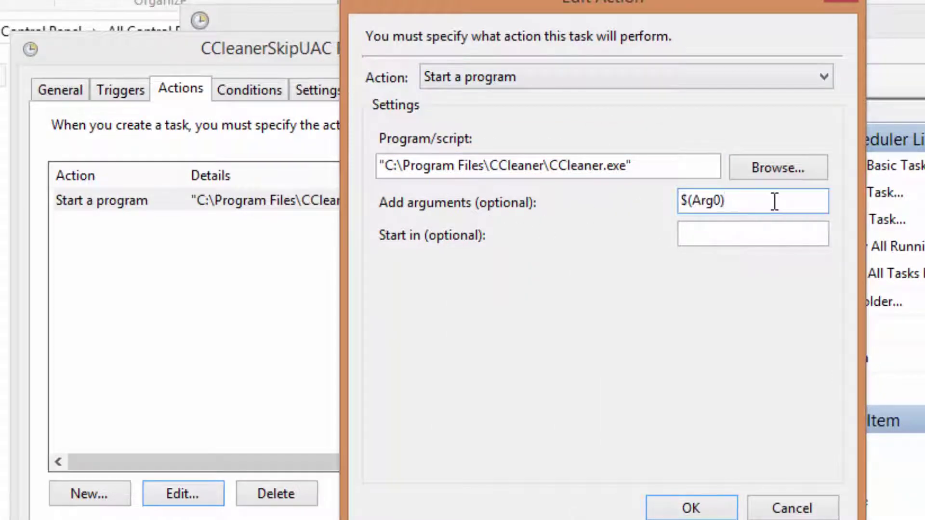
pyautogui.moveTo(772, 200); pyautogui.dragTo(686, 207)
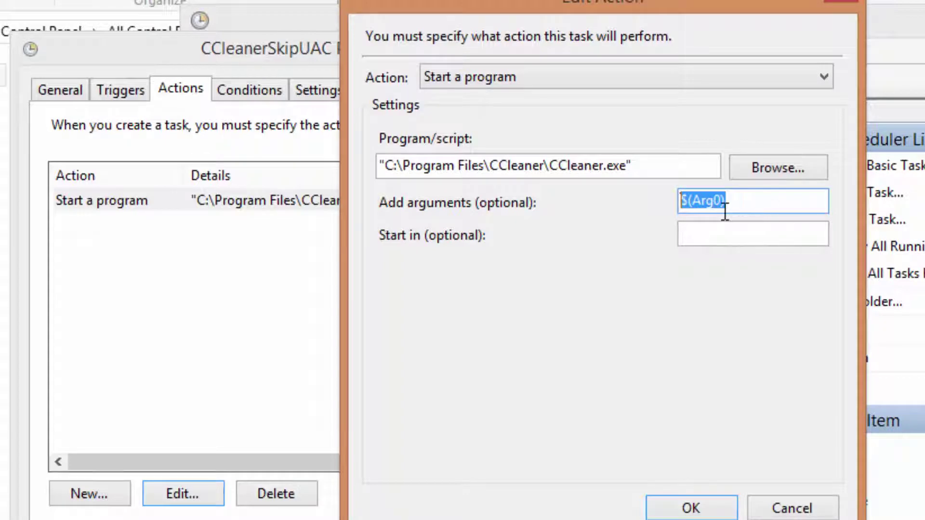
pyautogui.press('BackSpace')
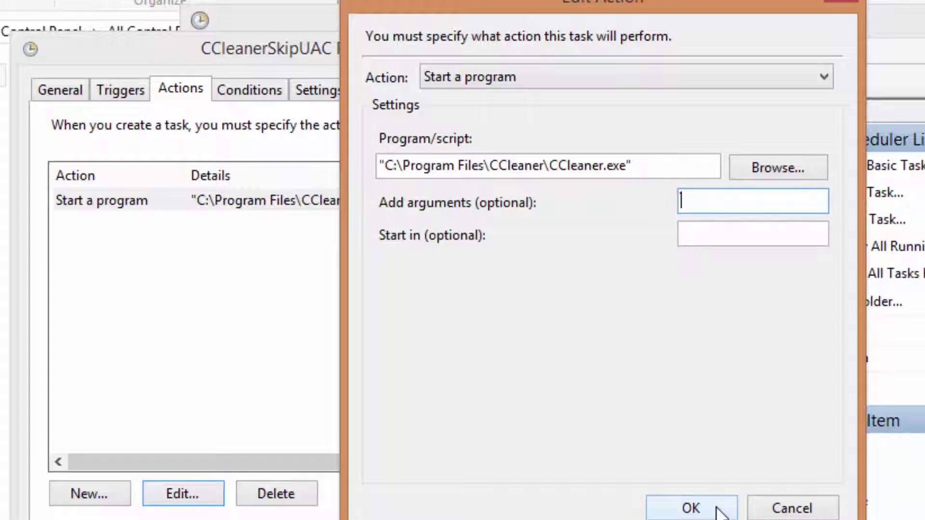
pyautogui.click(803, 510)
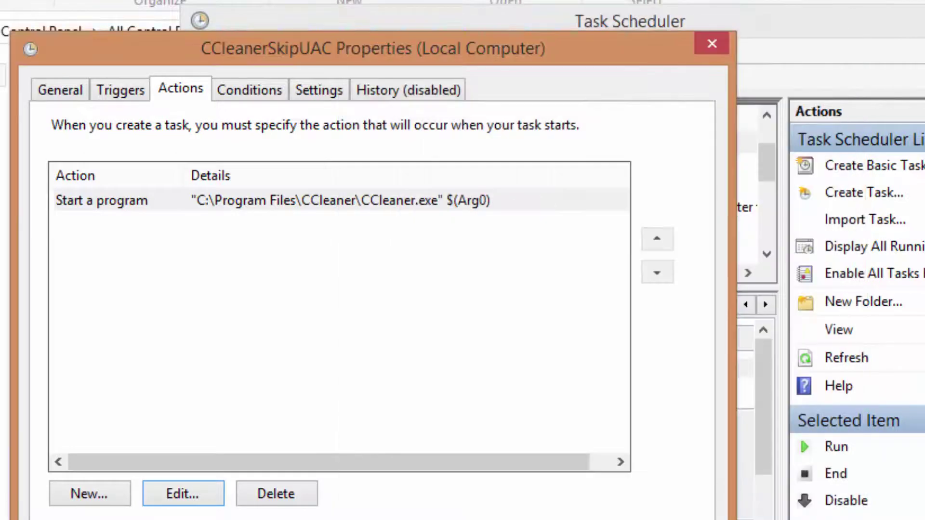